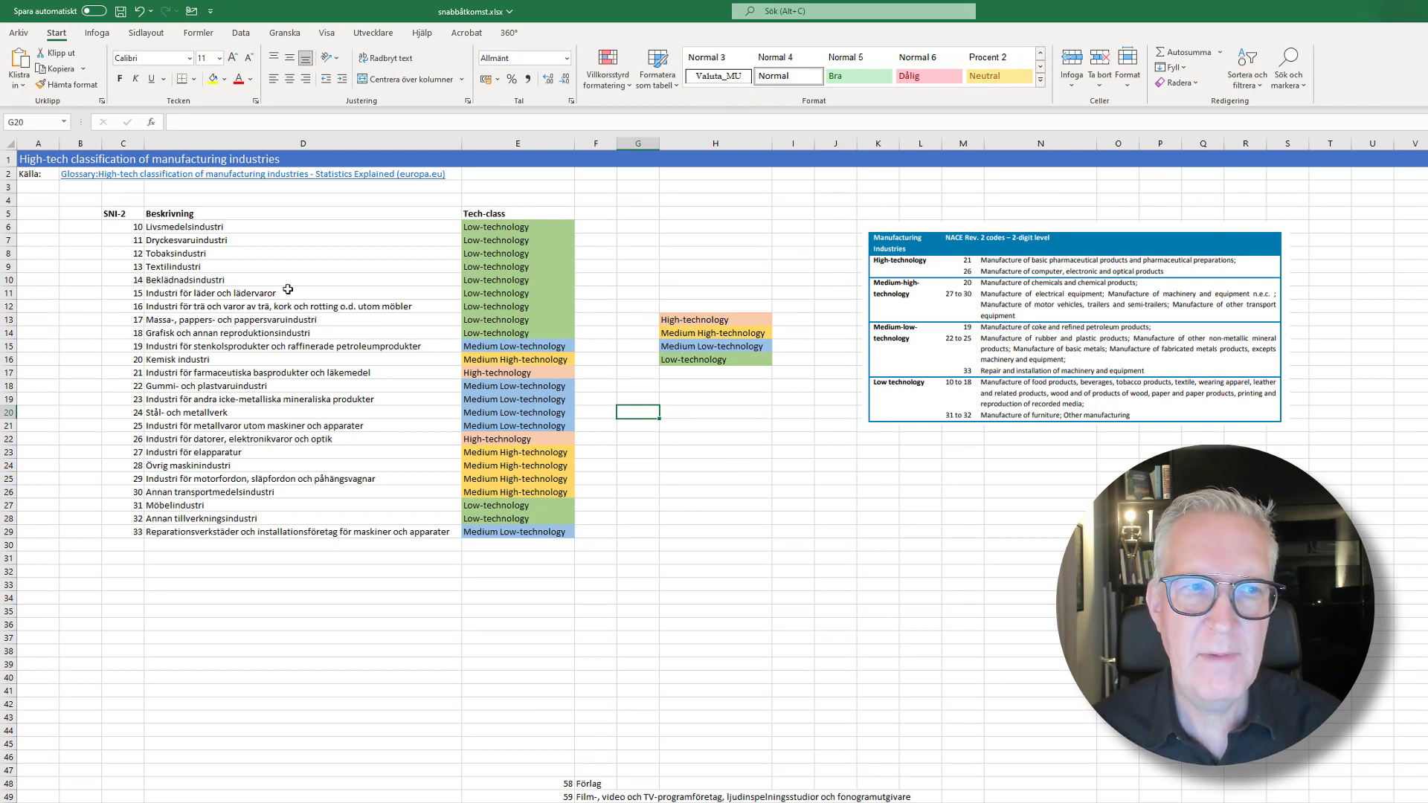
# Step: Zoom the view to fit the SNI-2 table in C5:E29, then deselect it
pyautogui.moveTo(122, 215); pyautogui.dragTo(488, 526)
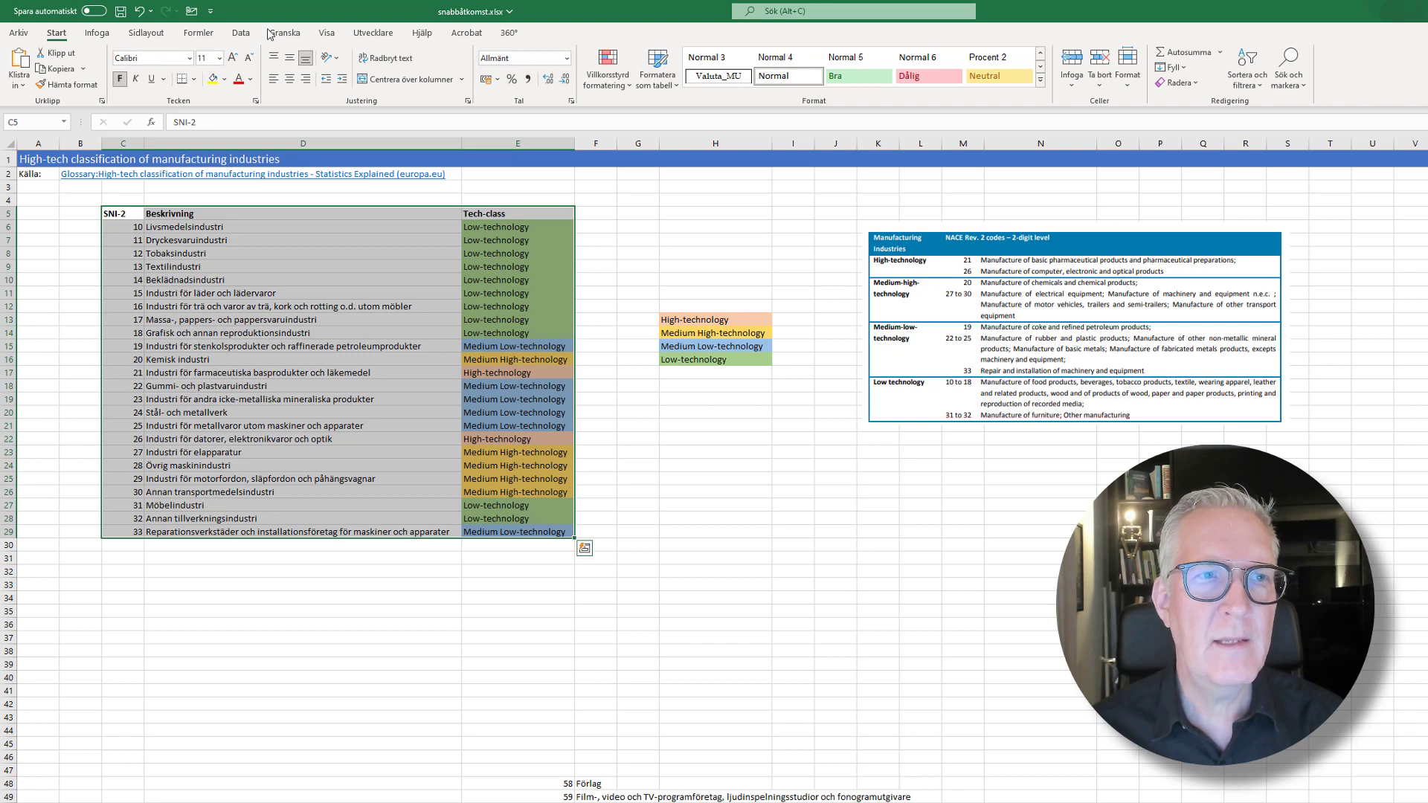
pyautogui.click(326, 34)
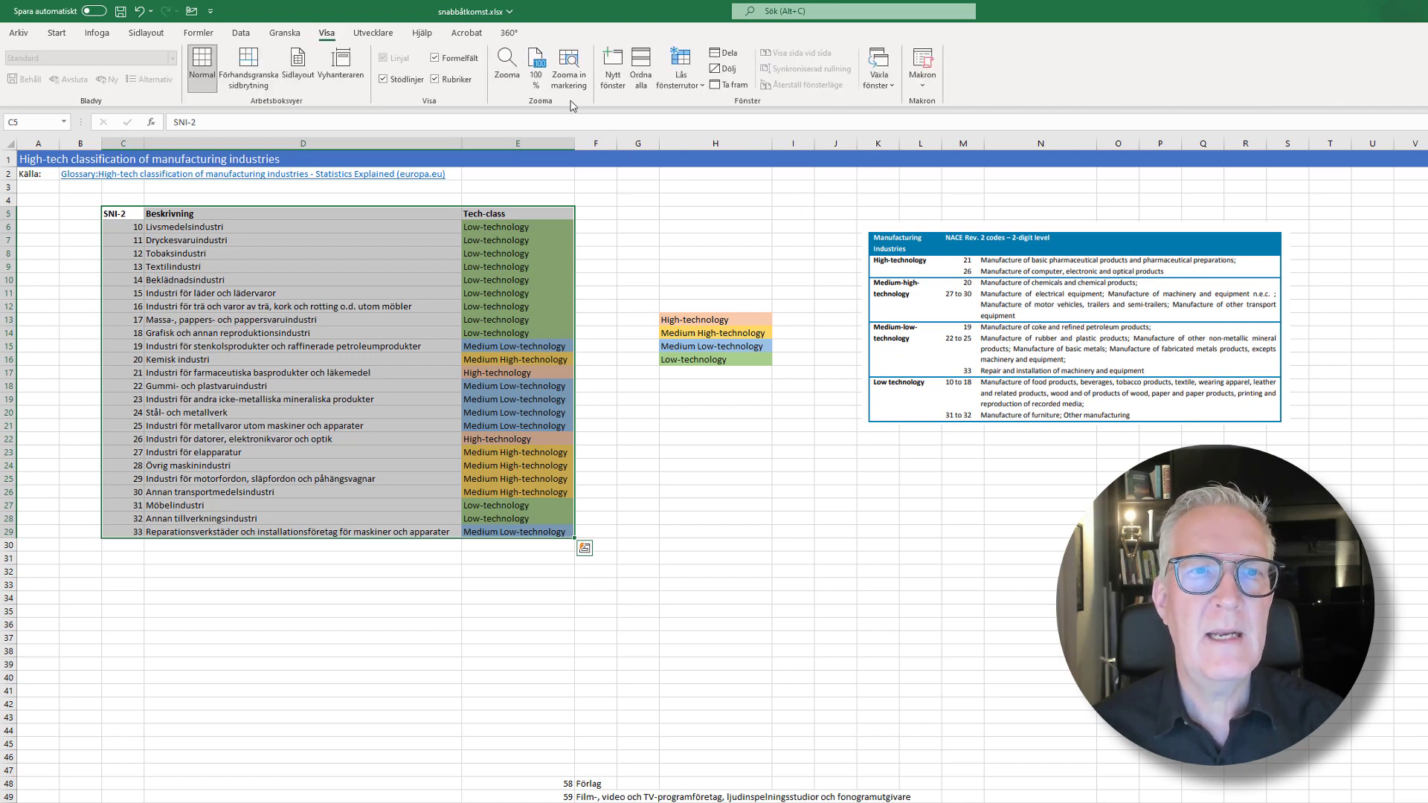
pyautogui.click(569, 69)
pyautogui.click(189, 212)
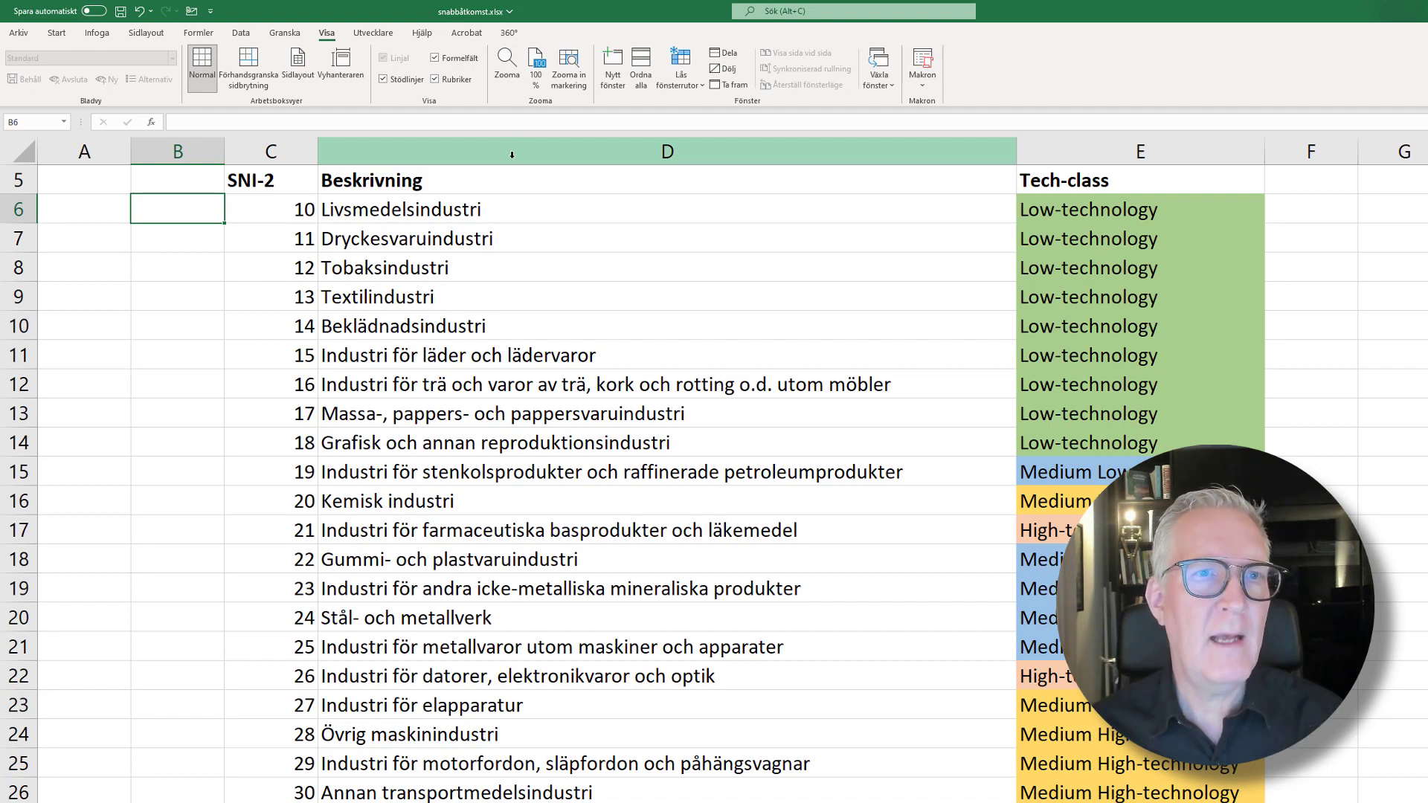
# Step: Zoom to fit the G12:I16 tech-class legend, then restore 100% zoom and select E3
pyautogui.click(536, 74)
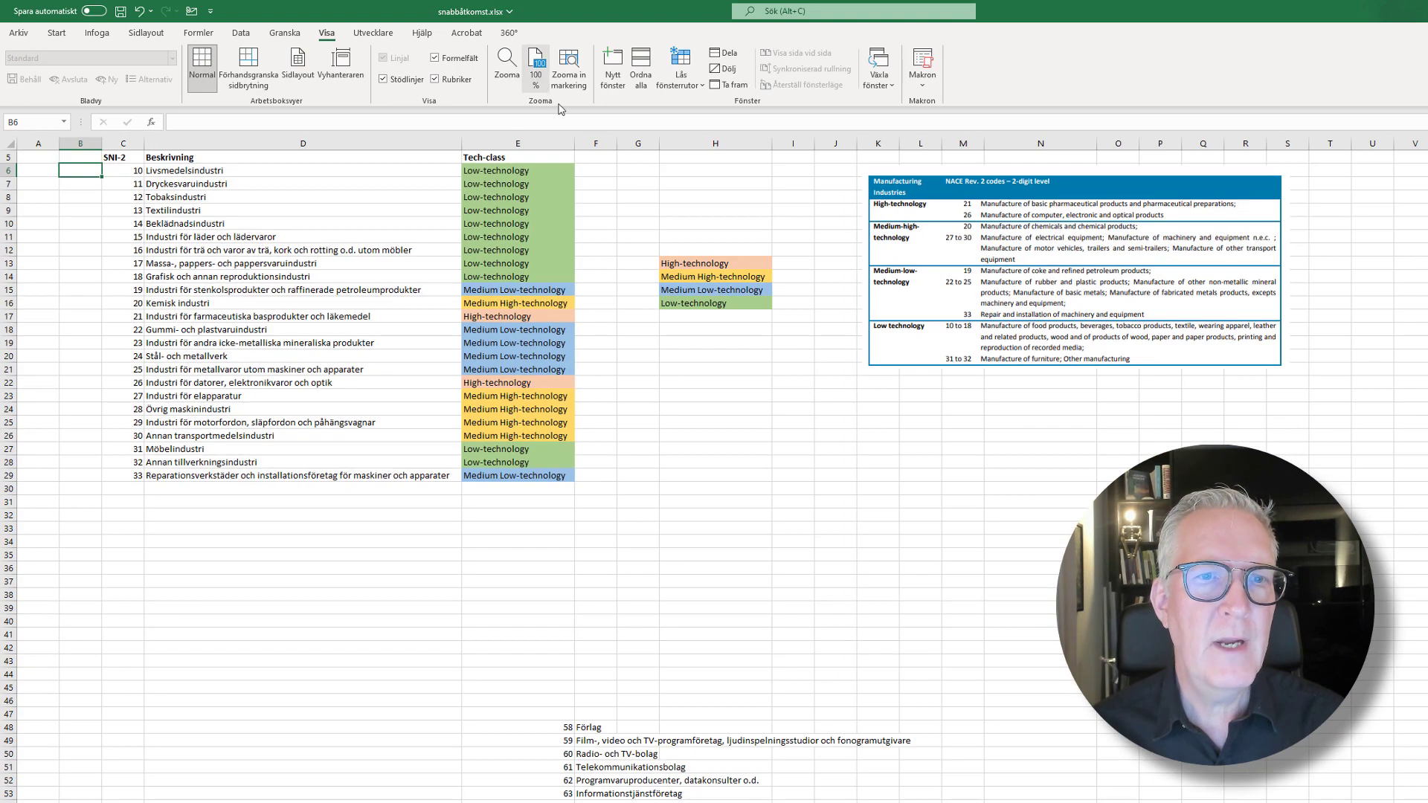
pyautogui.moveTo(651, 248); pyautogui.dragTo(777, 309)
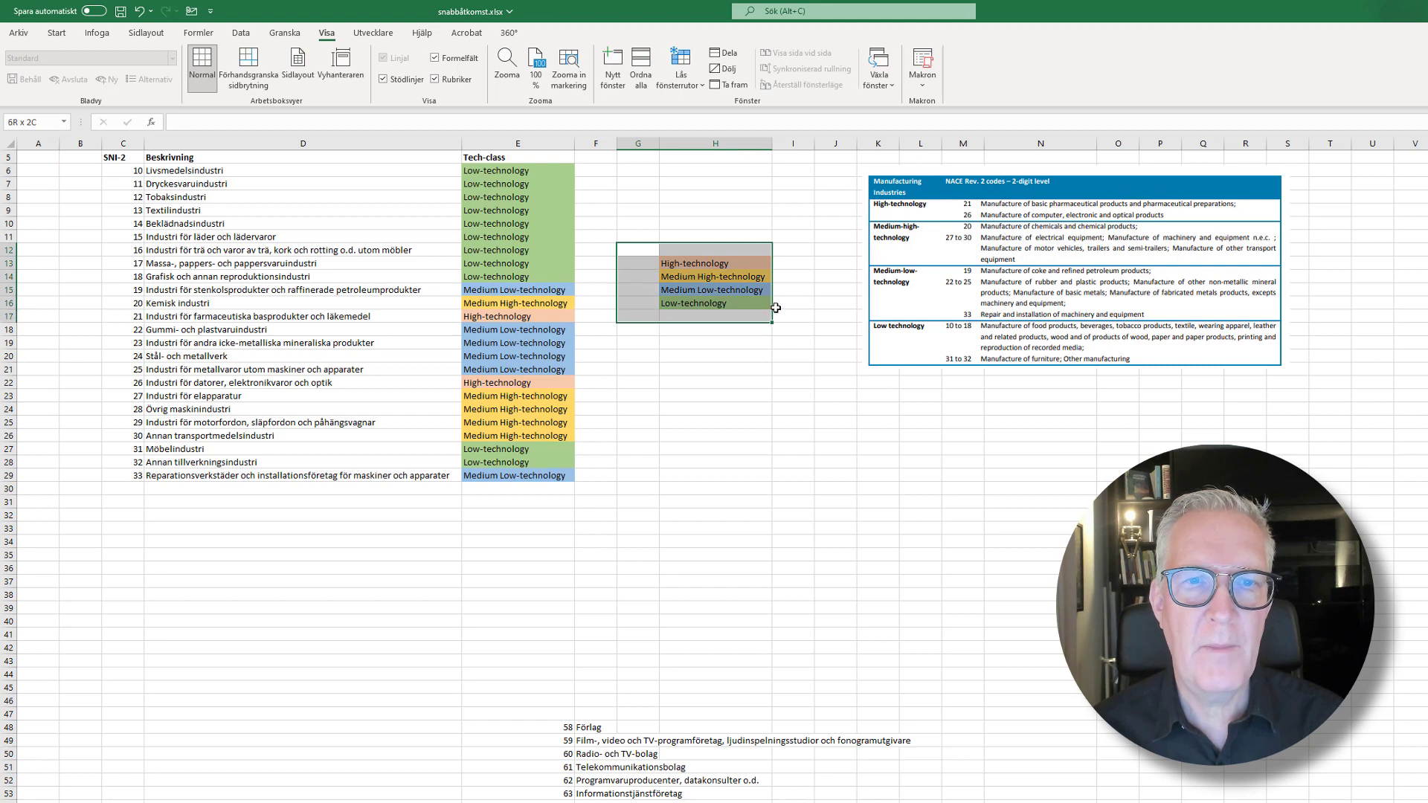
pyautogui.click(568, 66)
pyautogui.scroll(-2, 663, 401)
pyautogui.click(663, 401)
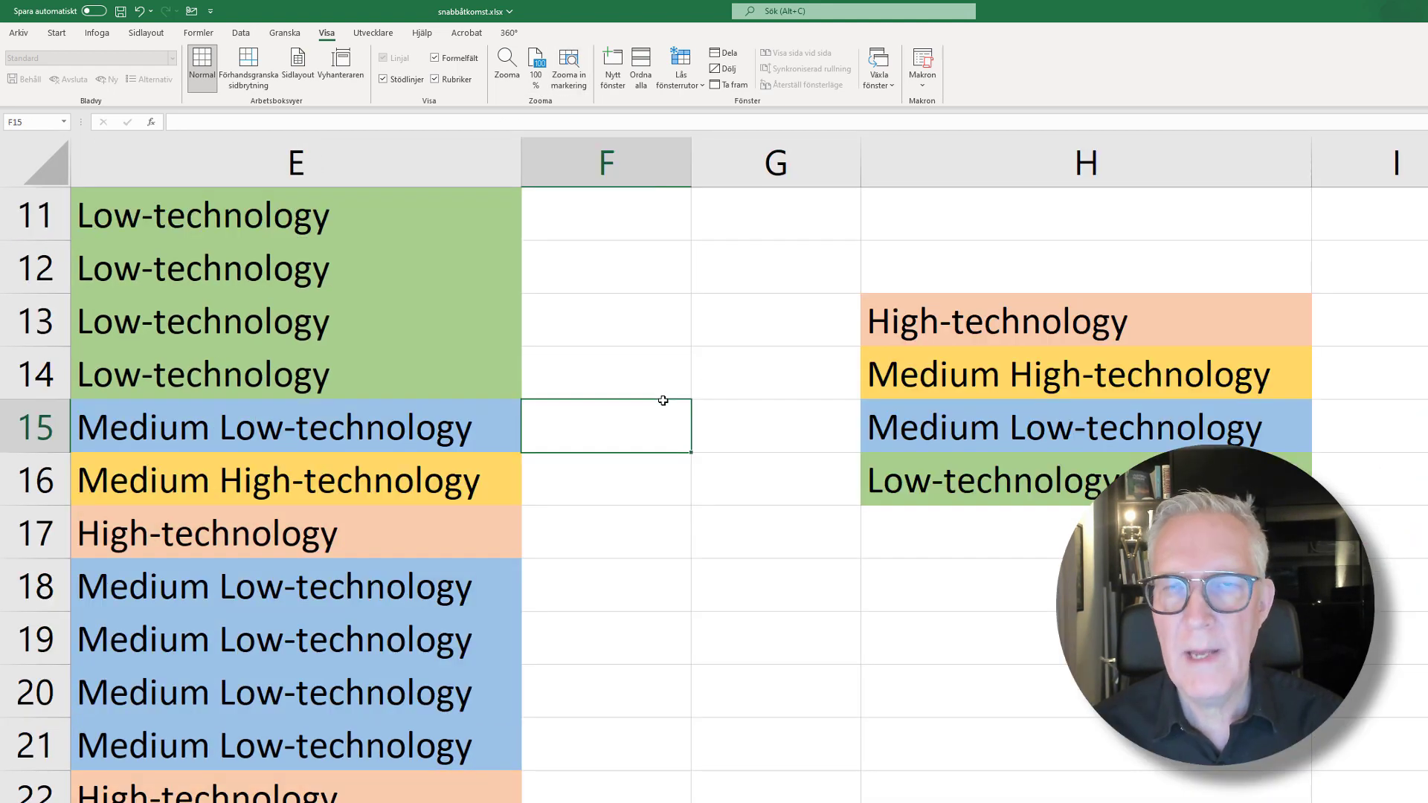
pyautogui.click(536, 70)
pyautogui.click(569, 189)
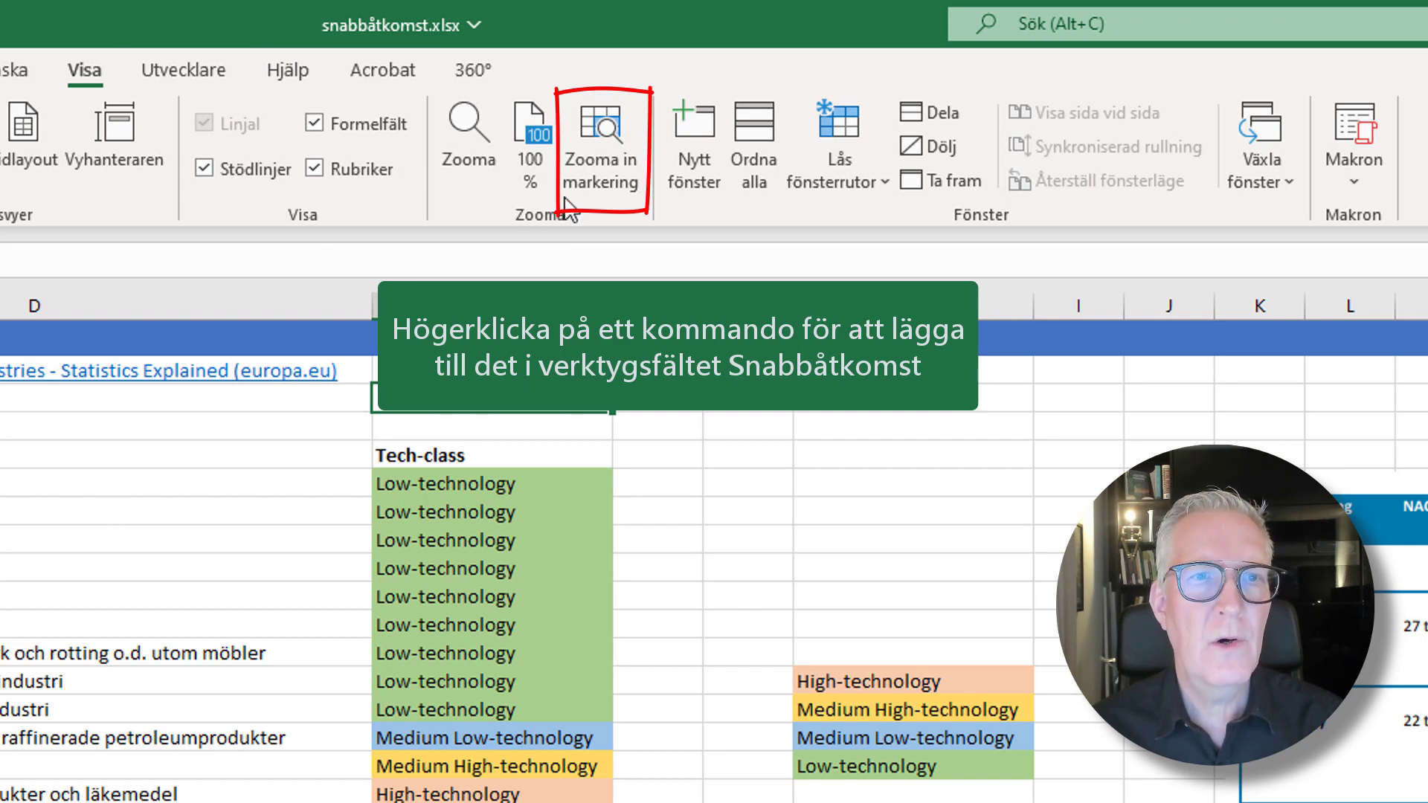
# Step: Add Zoom to Selection and 100% from the View ribbon to the Quick Access Toolbar
pyautogui.rightClick(606, 136)
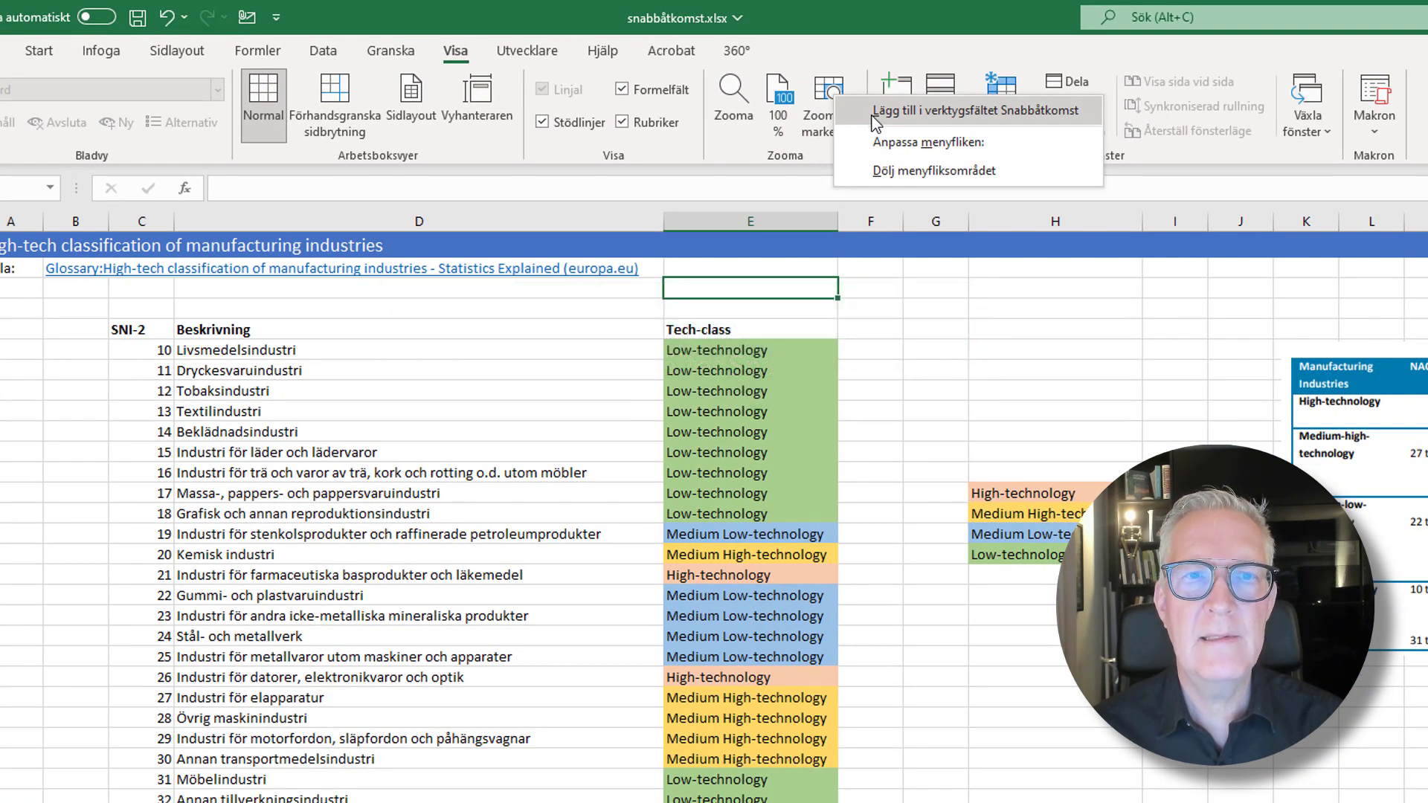
pyautogui.click(873, 117)
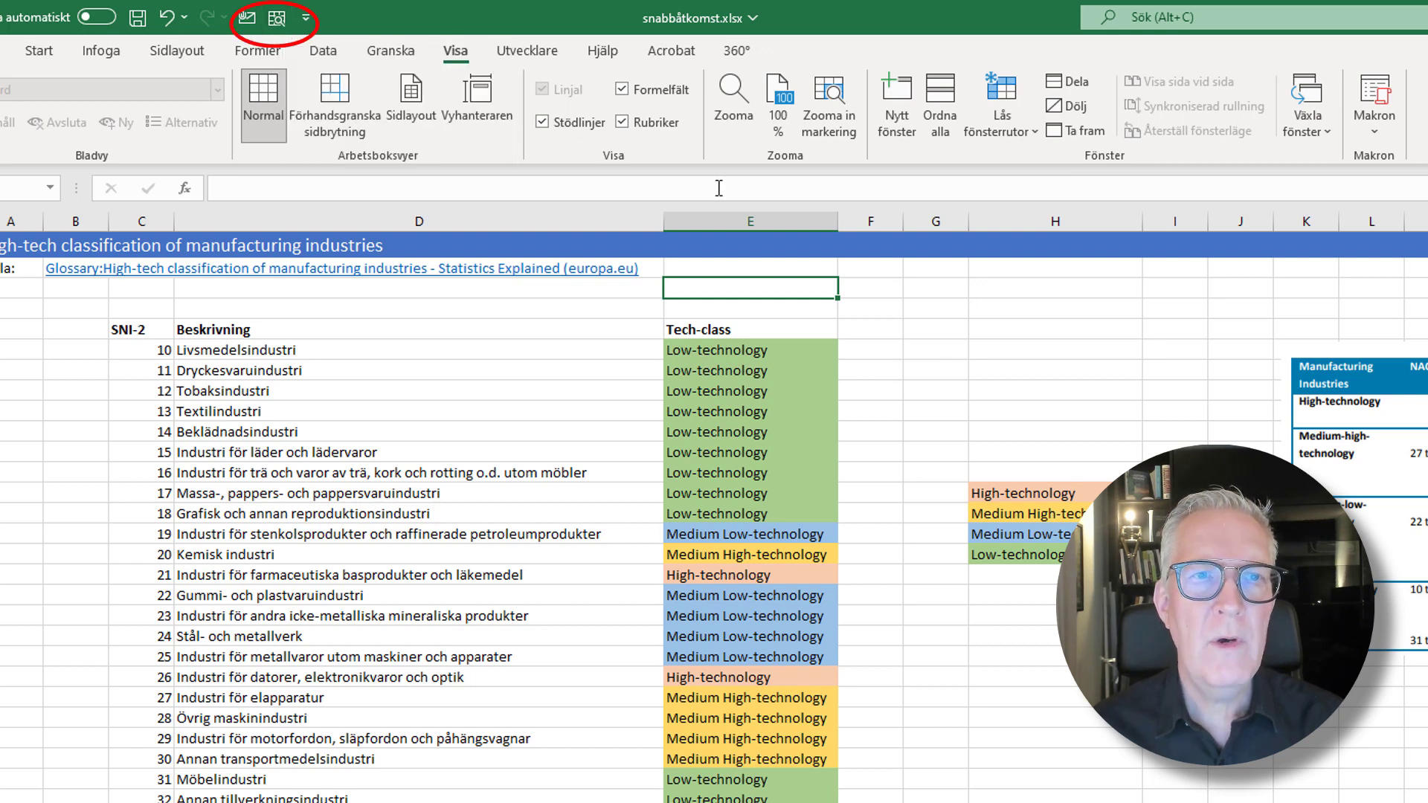
pyautogui.rightClick(782, 118)
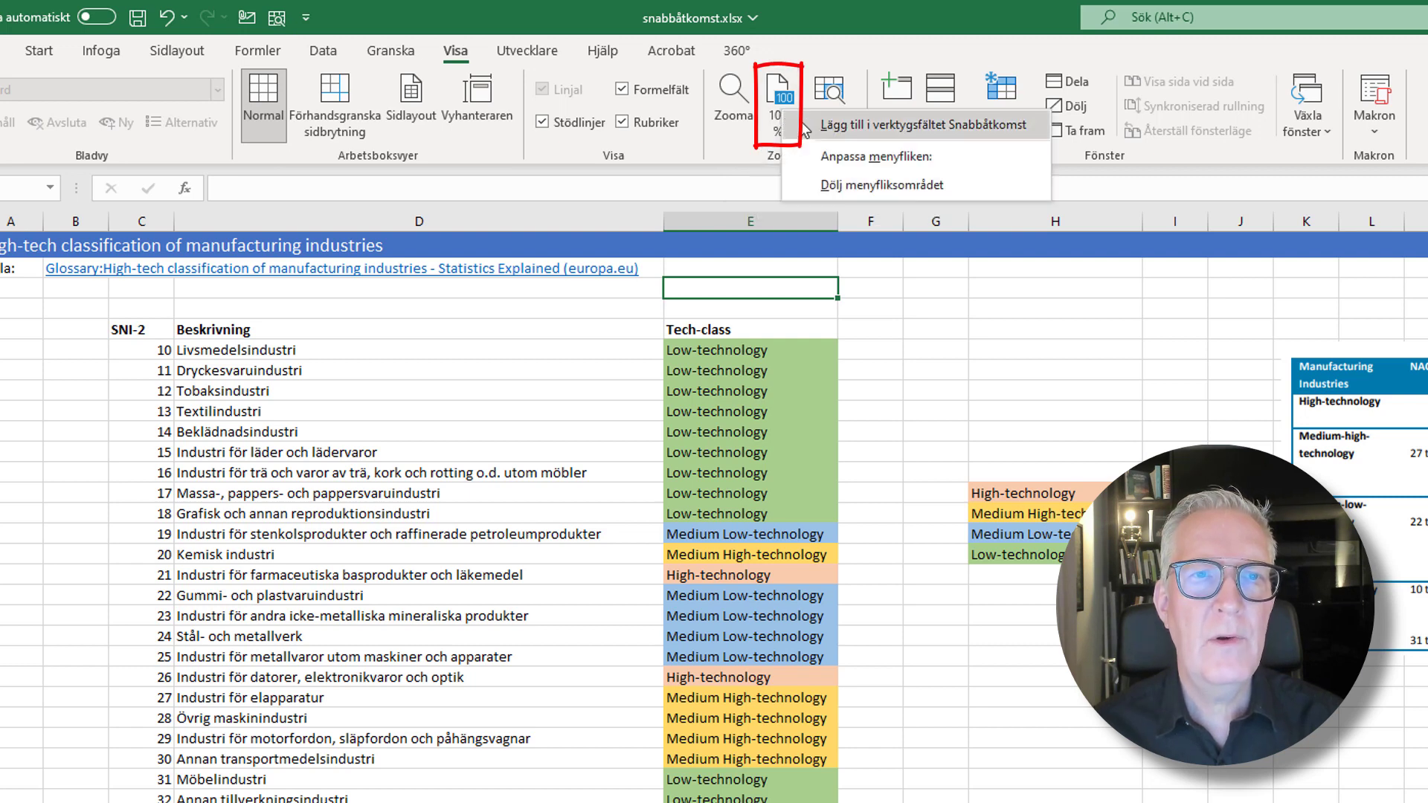
pyautogui.click(821, 127)
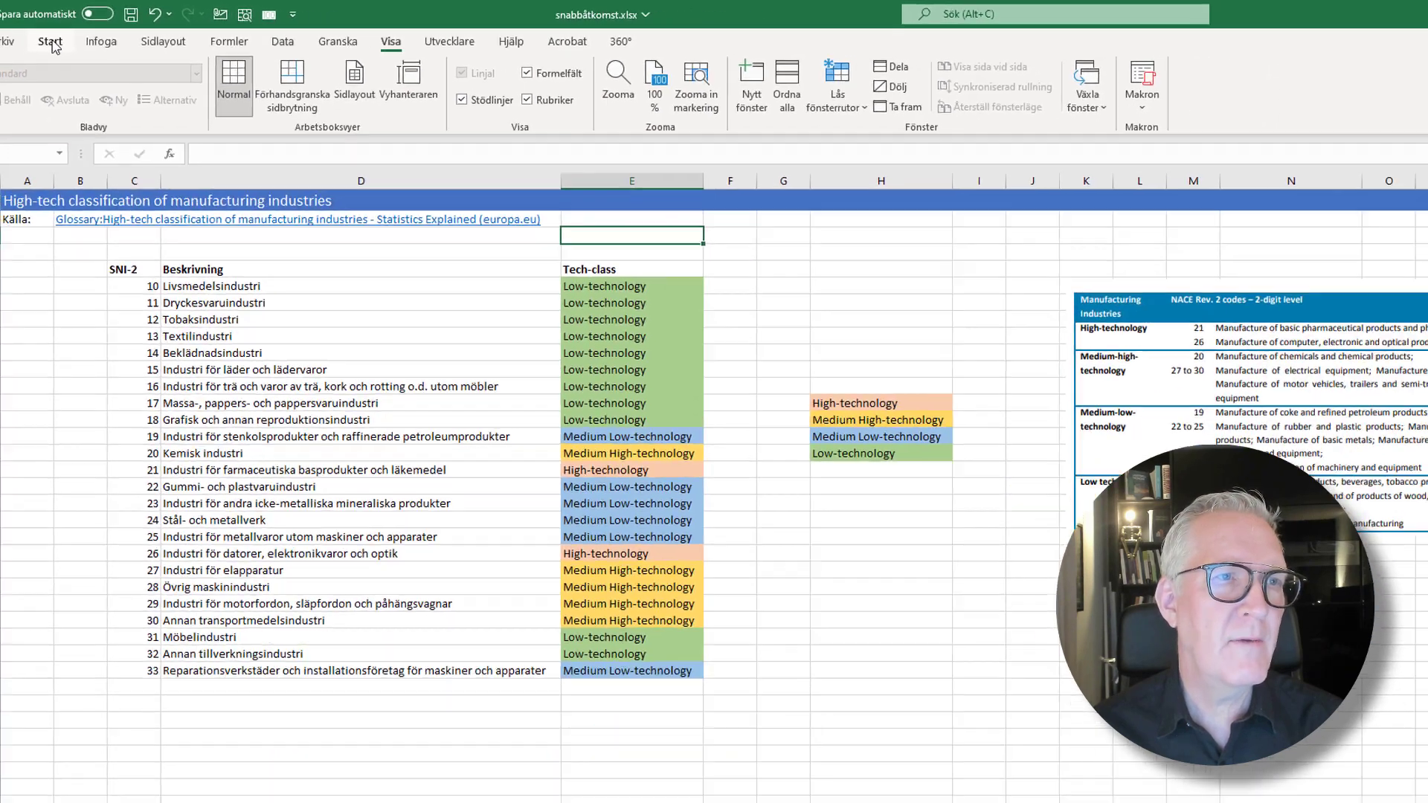
pyautogui.click(52, 46)
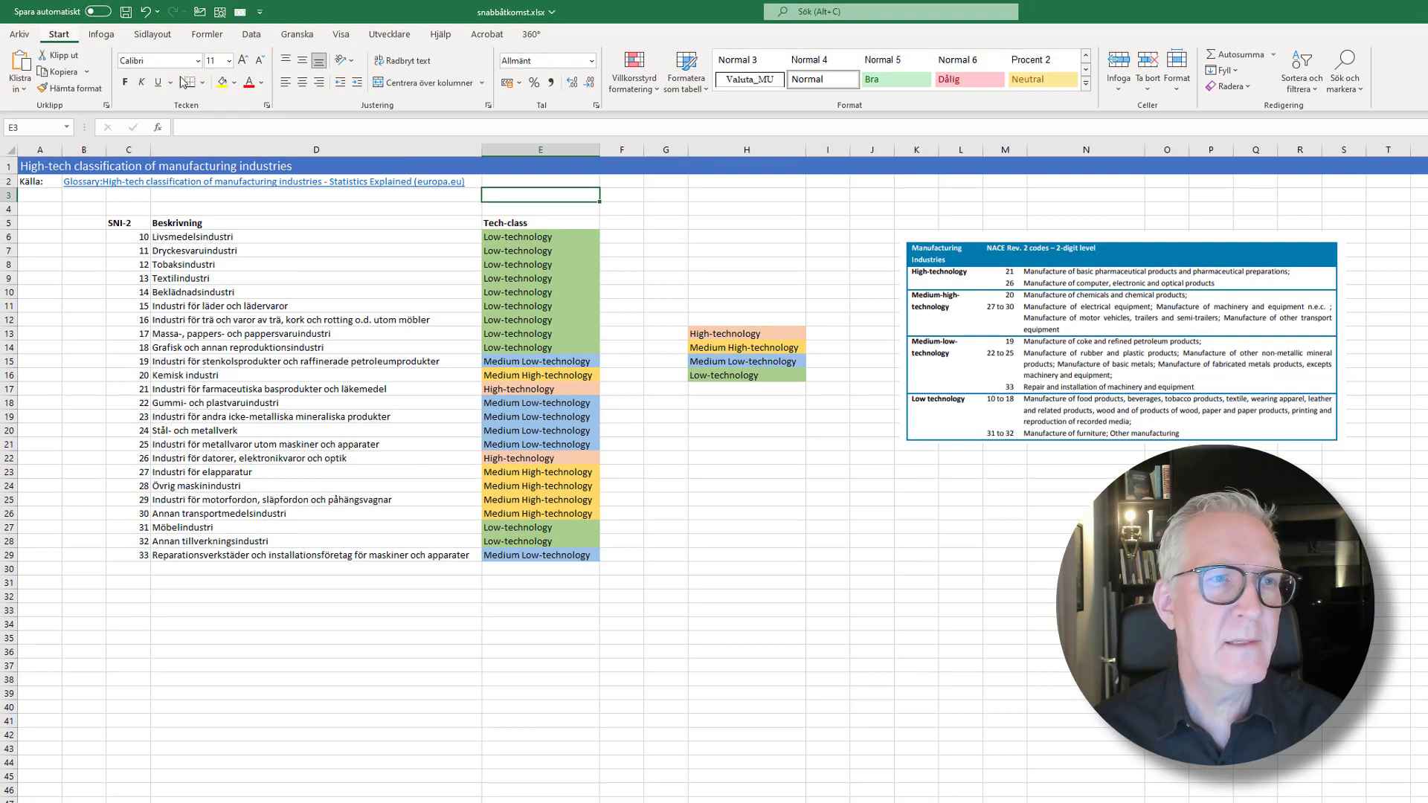
# Step: Use the Quick Access Toolbar buttons to zoom onto C5:E29, then back to 100%
pyautogui.click(682, 222)
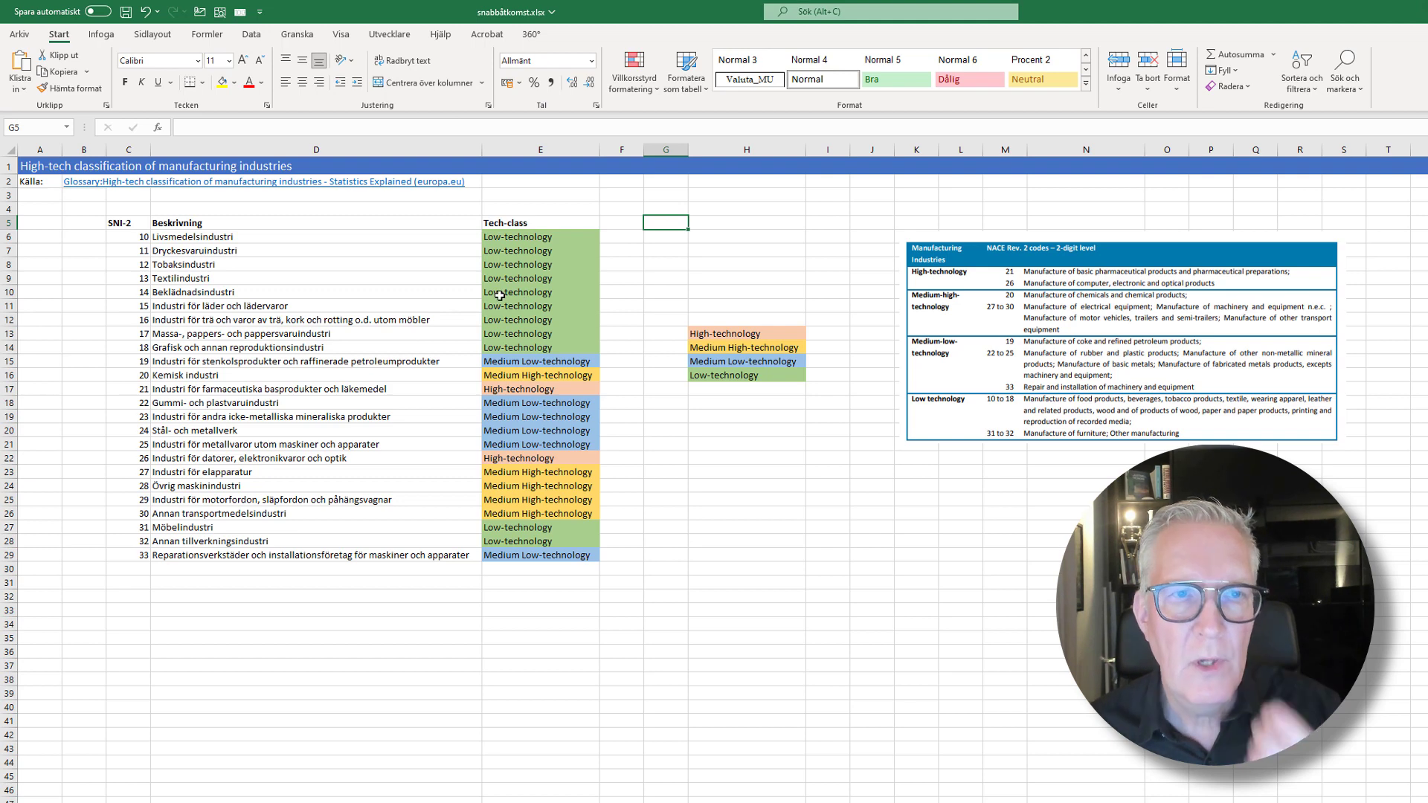
pyautogui.moveTo(127, 225); pyautogui.dragTo(565, 554)
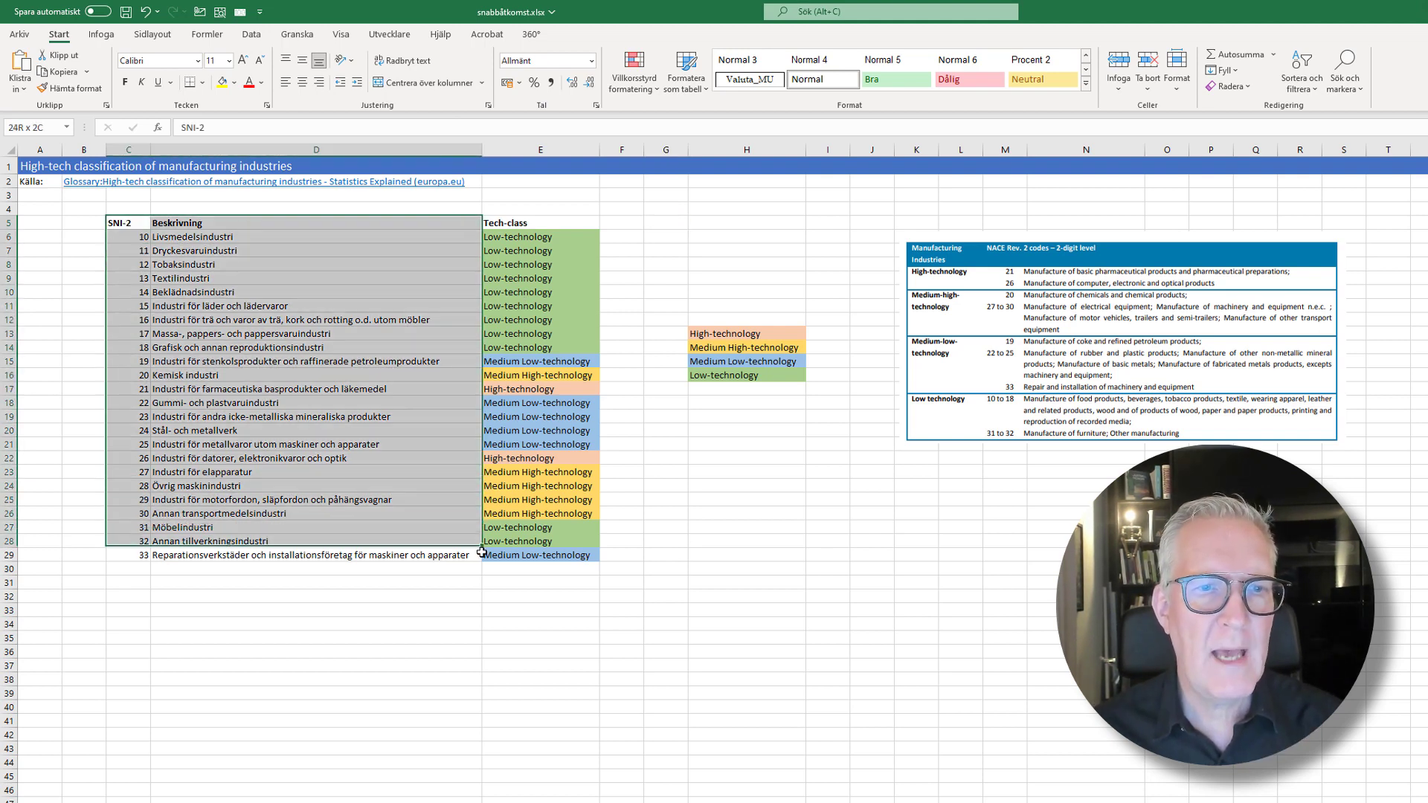
pyautogui.click(220, 14)
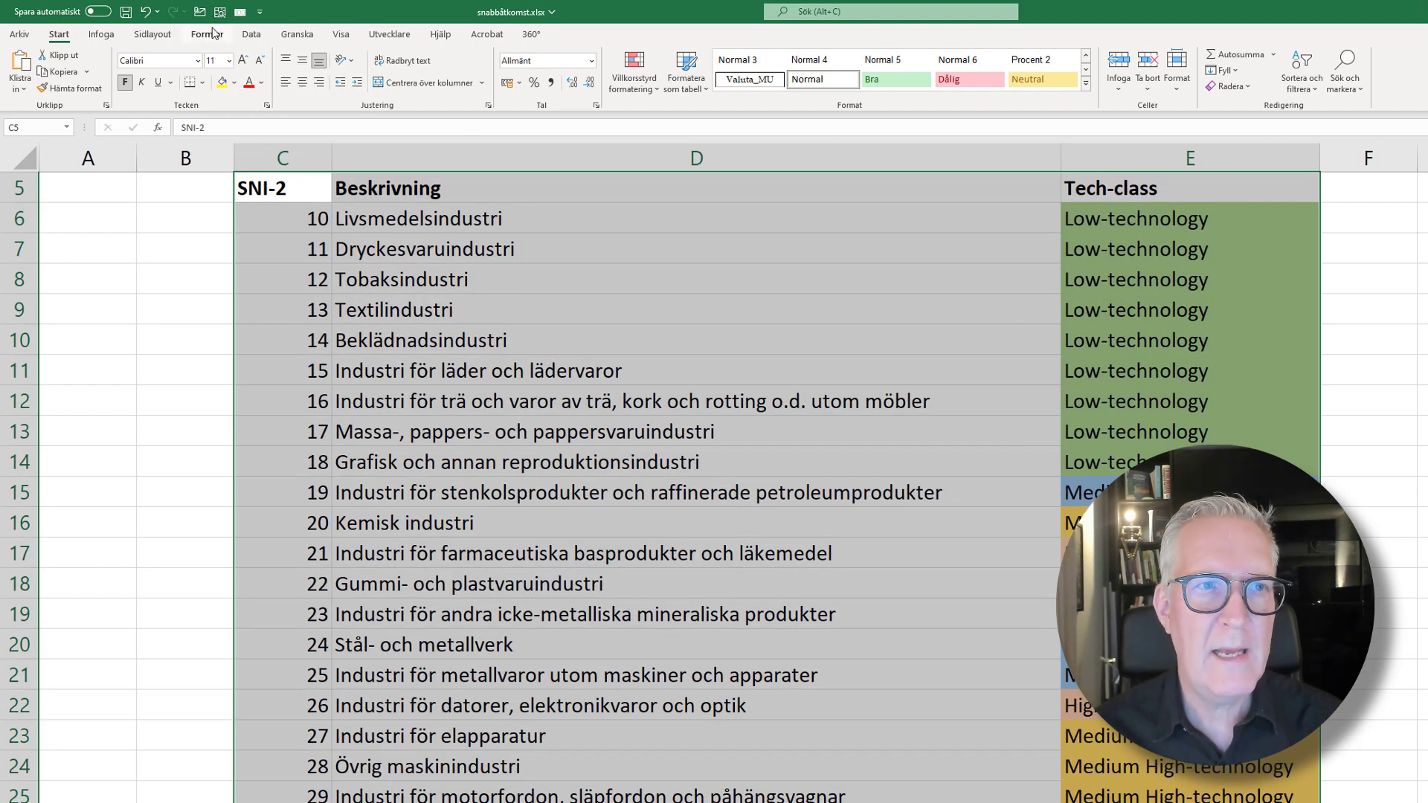
pyautogui.click(239, 12)
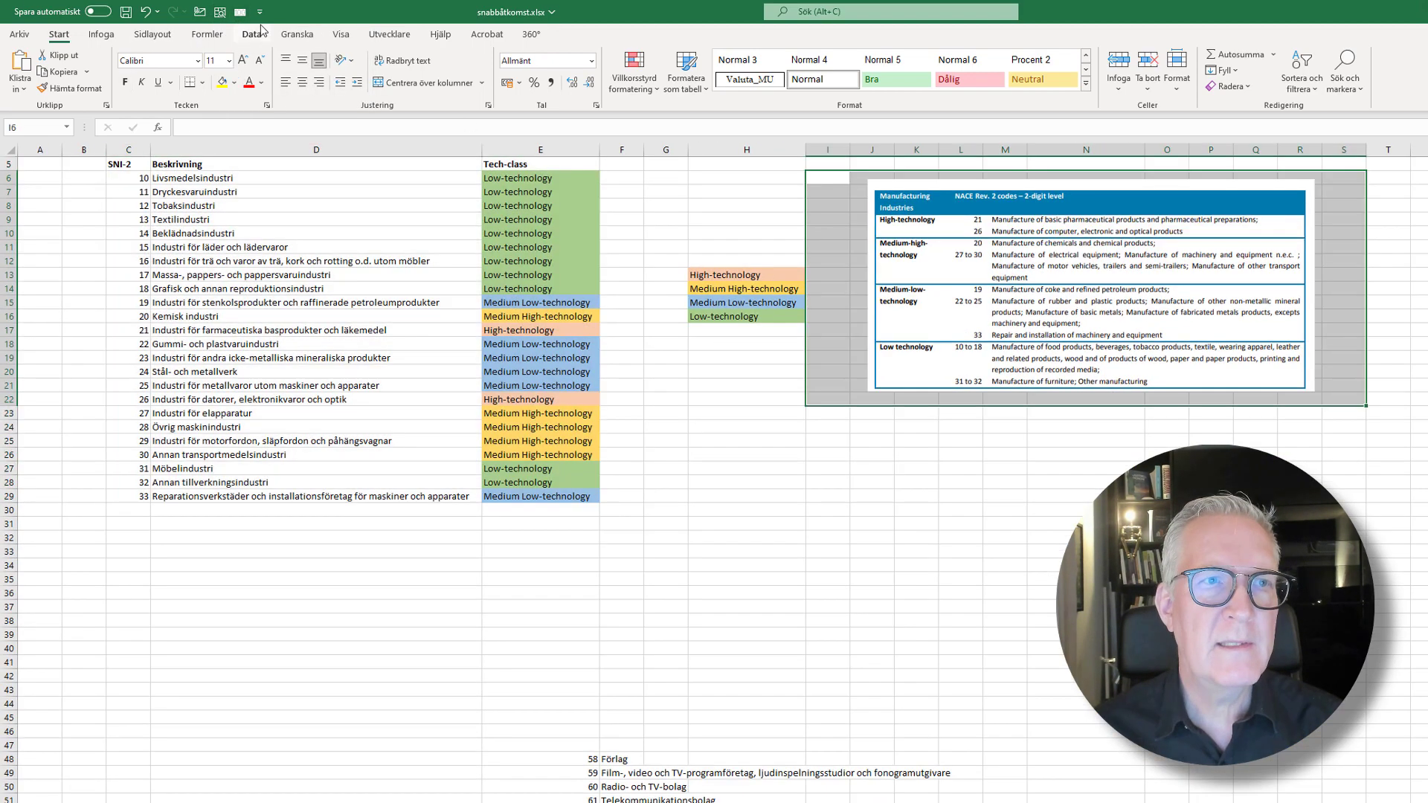
# Step: Zoom in on the NACE classification picture and restore 100% with the toolbar buttons
pyautogui.click(219, 13)
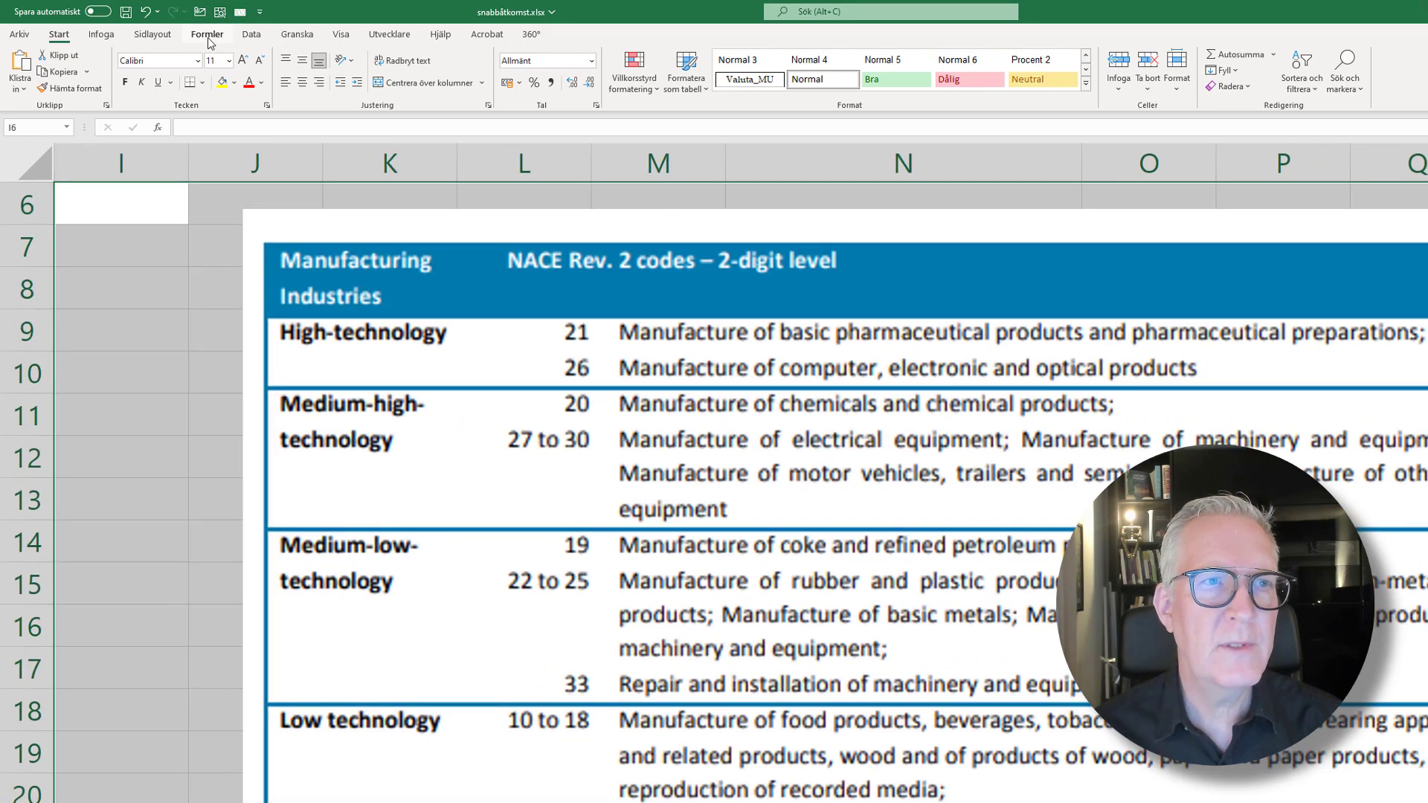
pyautogui.click(242, 13)
pyautogui.click(815, 507)
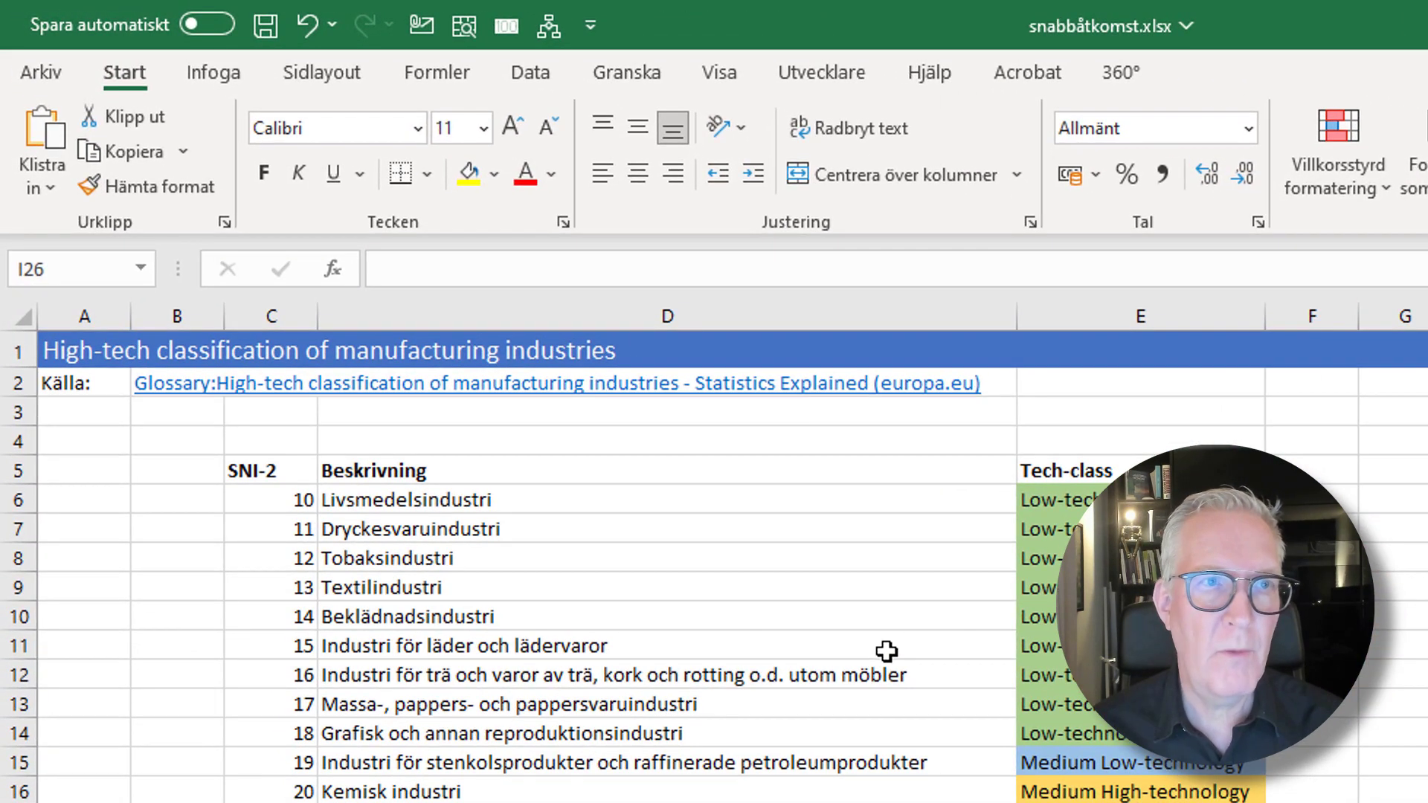
# Step: Jump to the Table of Contents sheet with the Quick Access Toolbar macro button
pyautogui.click(556, 27)
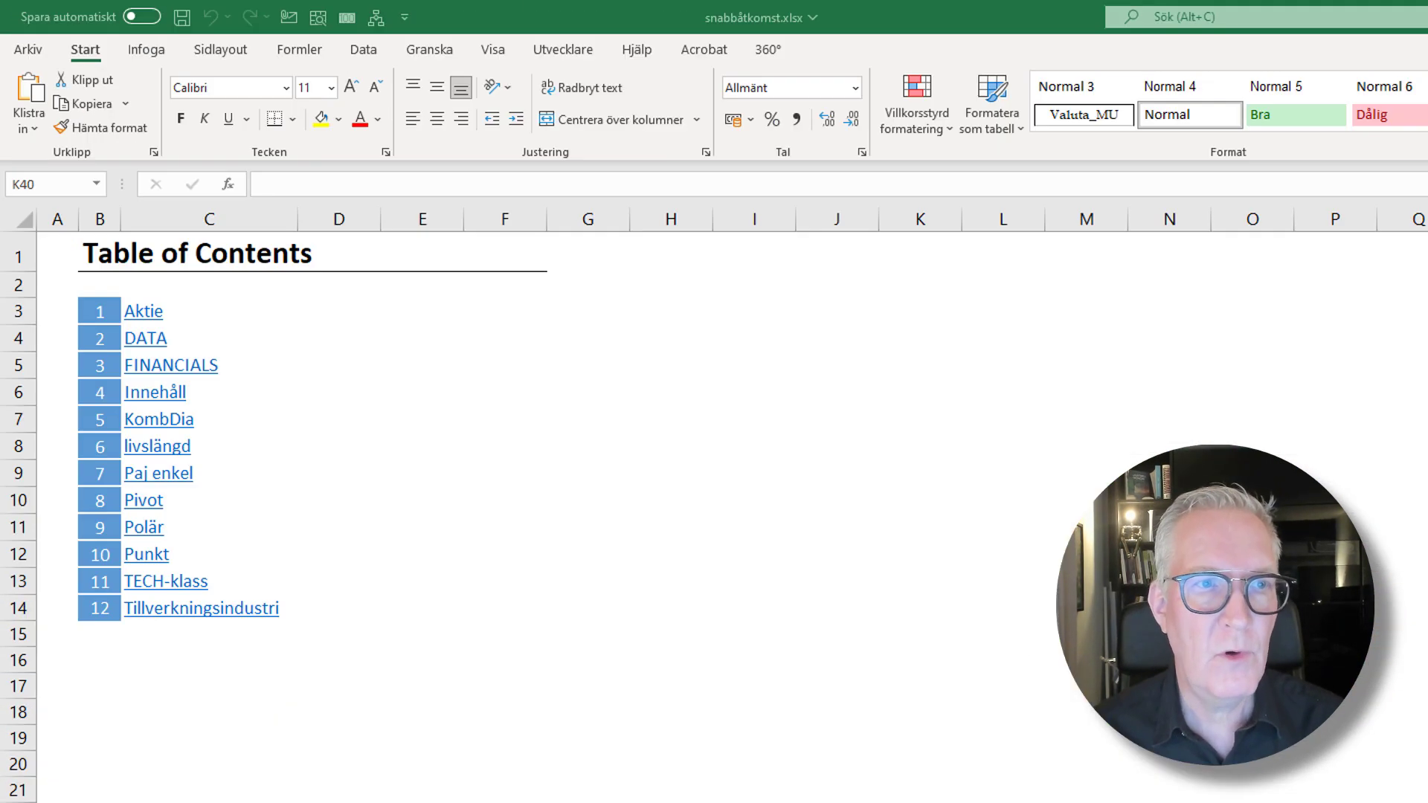